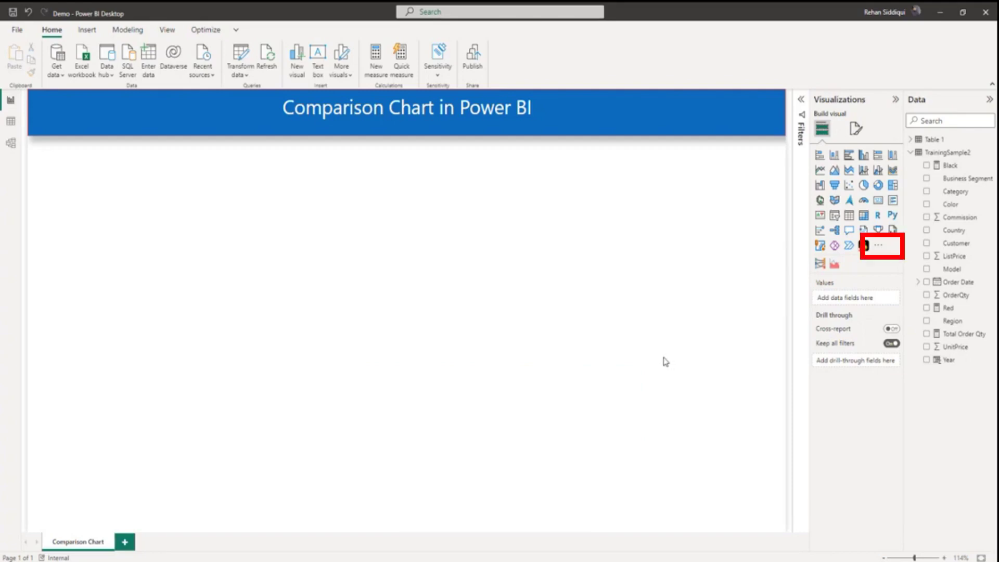
# Search the visuals marketplace for 'Comparison' and open the Comparison Chart details page
pyautogui.click(882, 248)
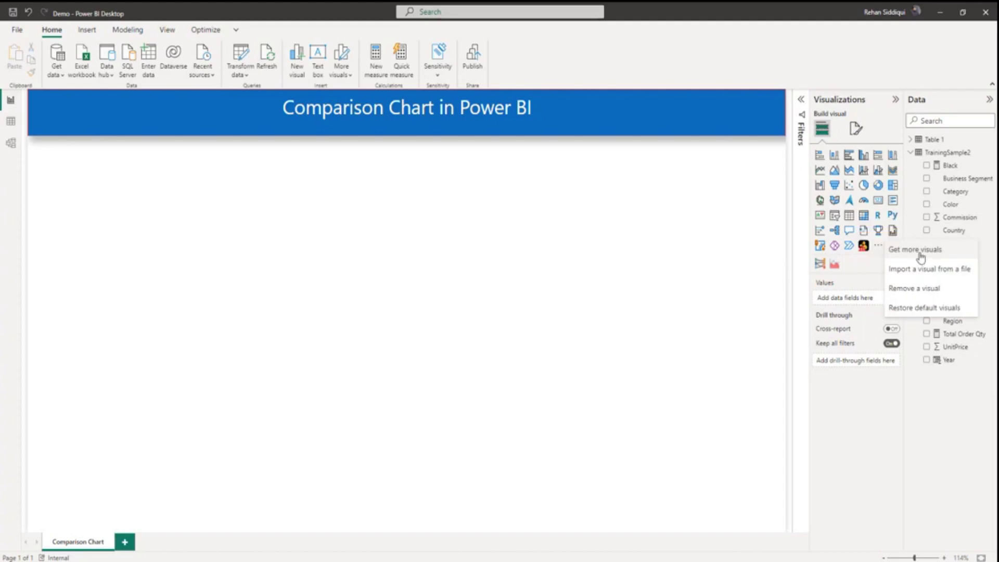
pyautogui.click(920, 254)
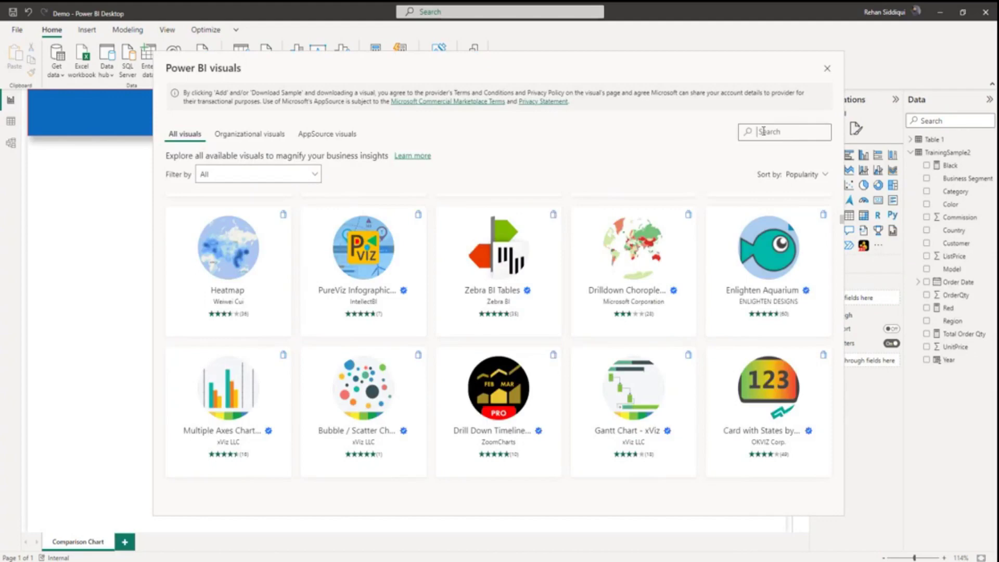
pyautogui.click(764, 132)
pyautogui.write('Co')
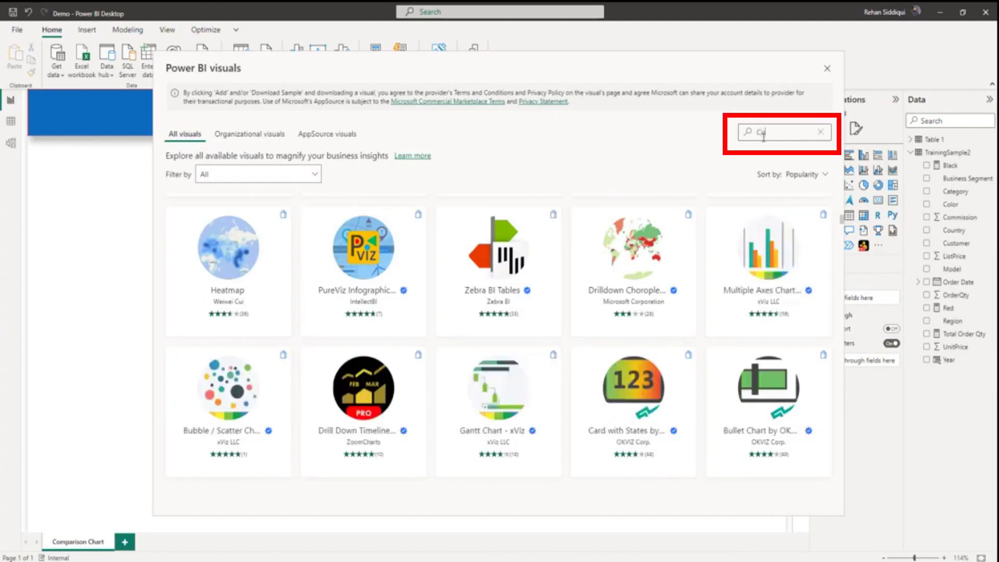
pyautogui.write('mpar')
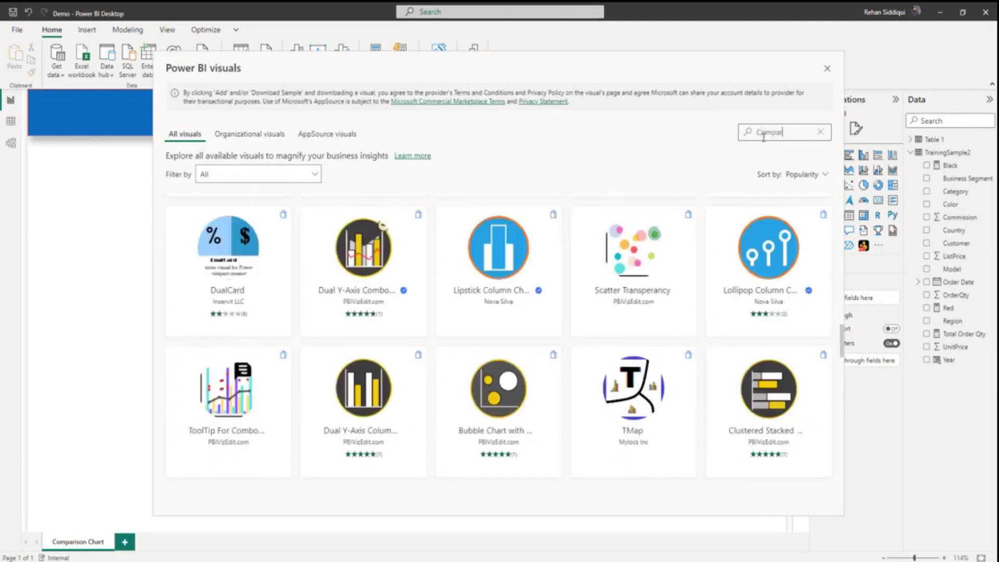
pyautogui.write('ison')
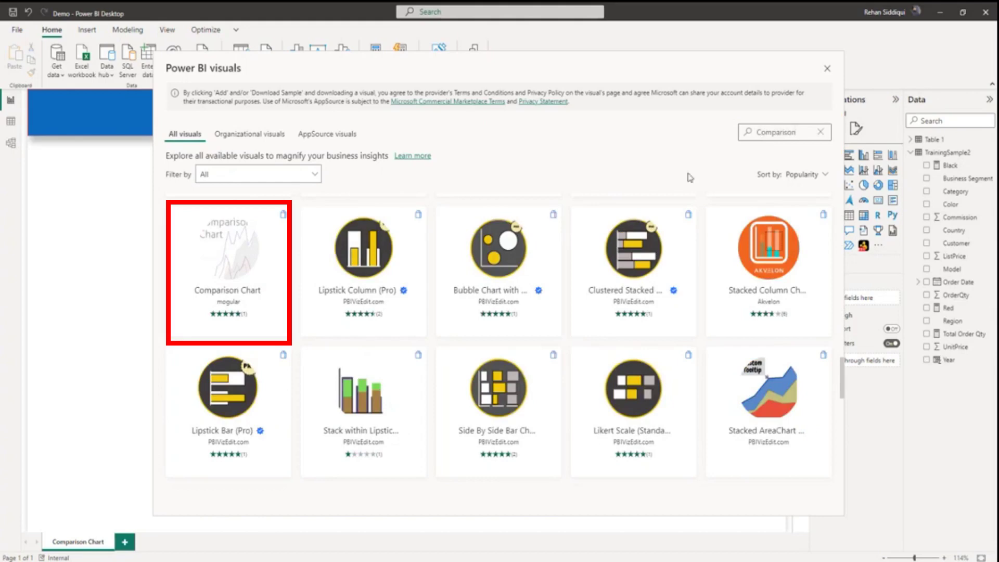
pyautogui.click(232, 268)
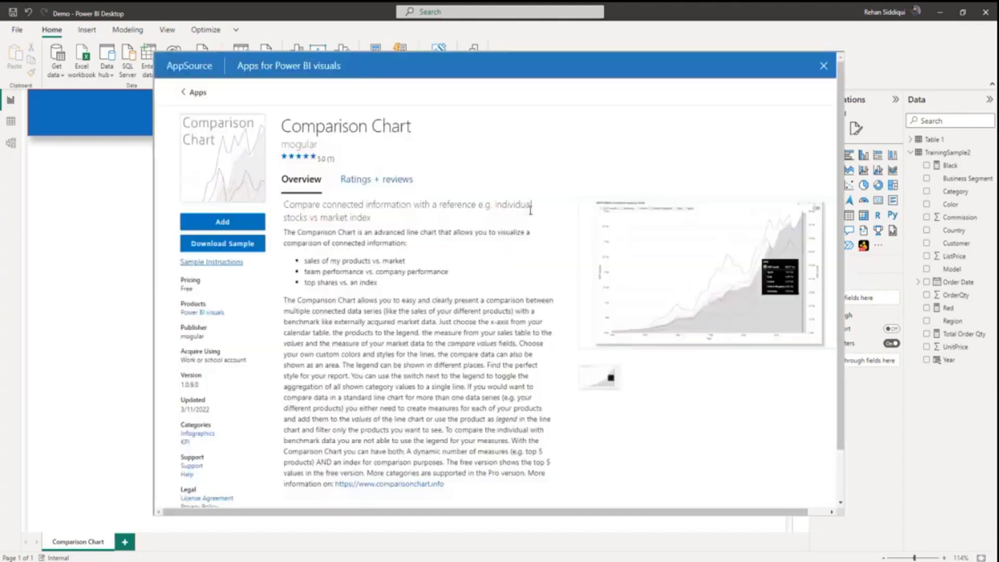
# Review the Comparison Chart description, confirm it is Free, and add it to the report
pyautogui.moveTo(284, 205); pyautogui.dragTo(435, 430)
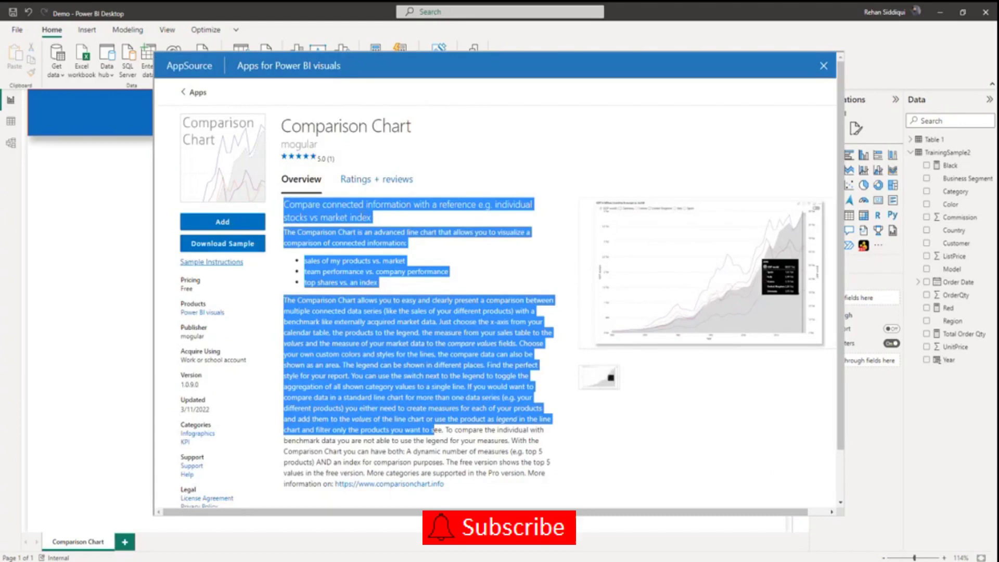
pyautogui.moveTo(179, 283); pyautogui.dragTo(211, 289)
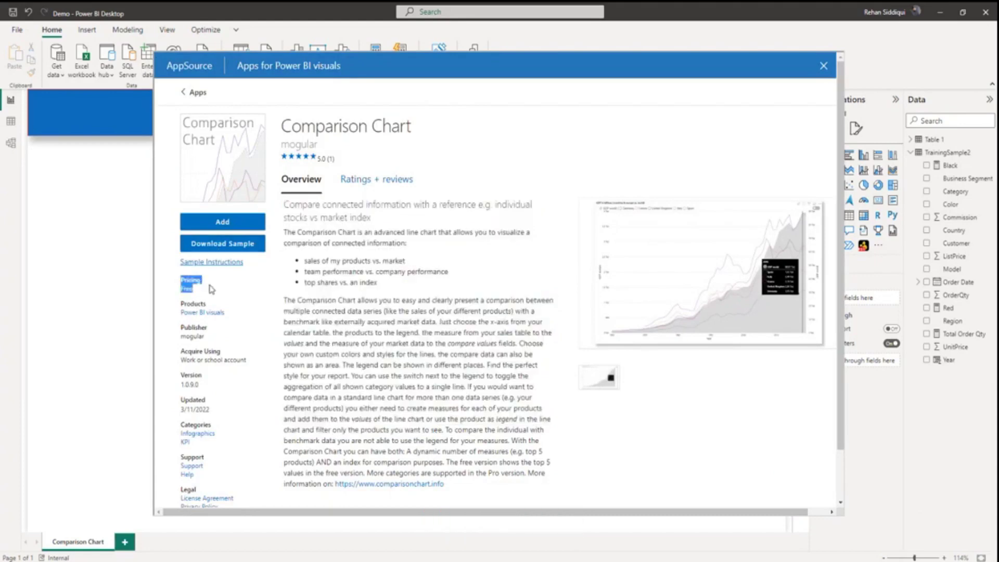
pyautogui.click(246, 226)
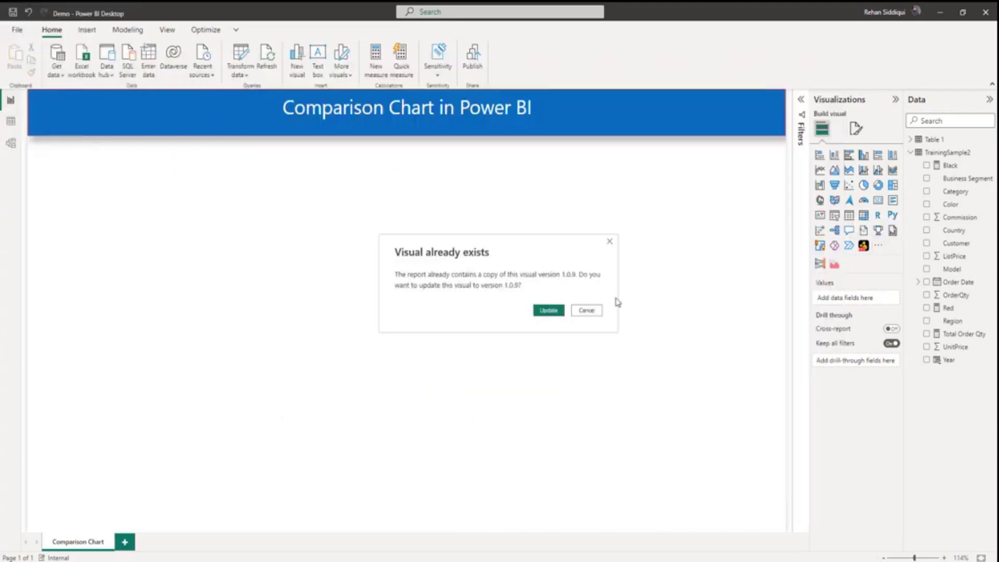
# Update Comparison Chart to version 1.0.9, then place a tall Comparison Chart visual on the page
pyautogui.click(549, 311)
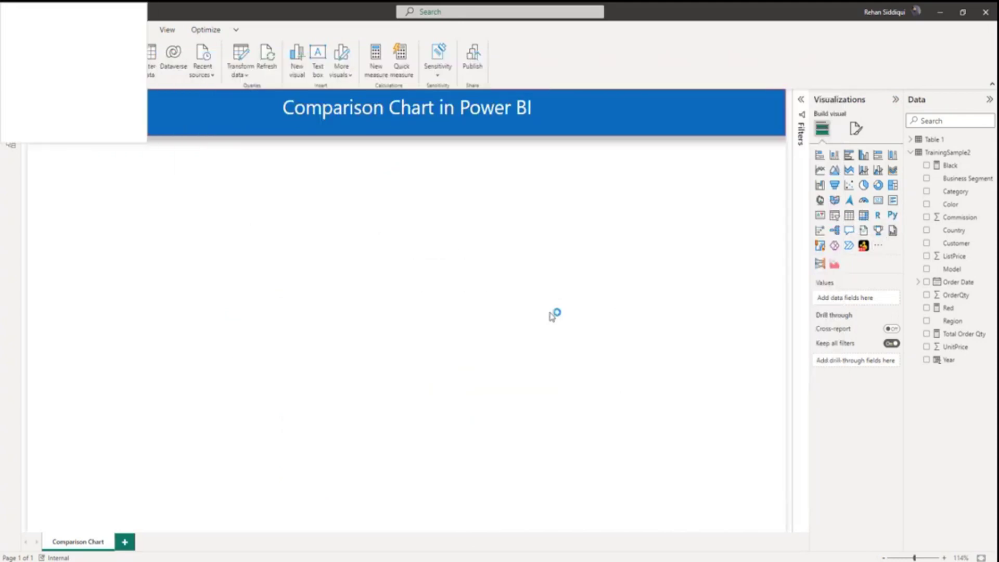
pyautogui.click(587, 306)
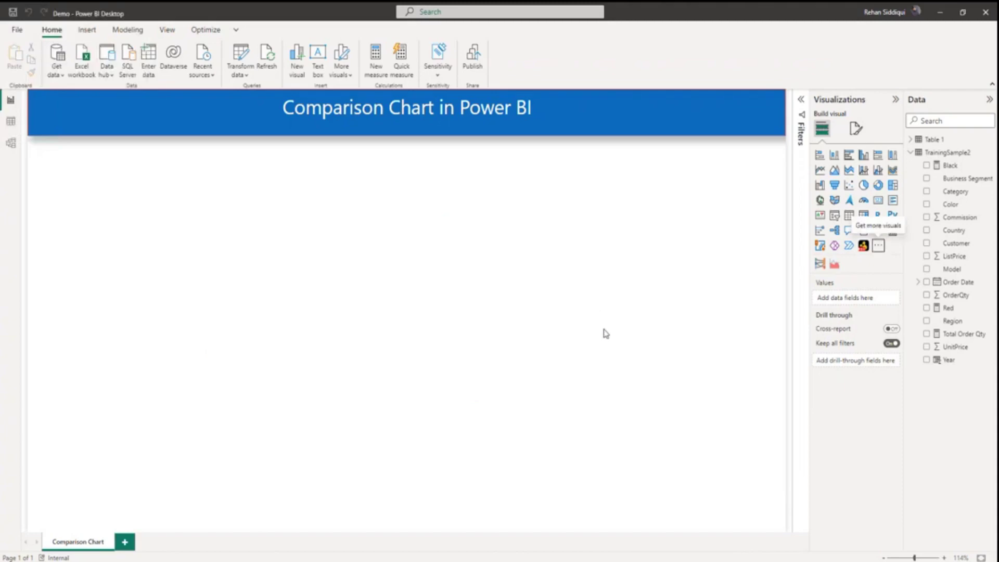
pyautogui.click(834, 264)
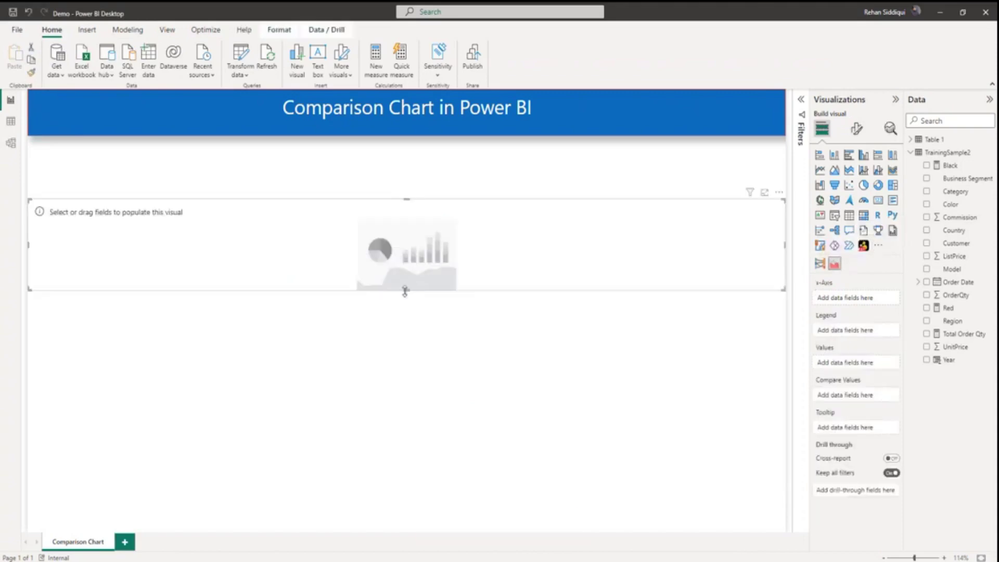
pyautogui.moveTo(408, 291); pyautogui.dragTo(407, 526)
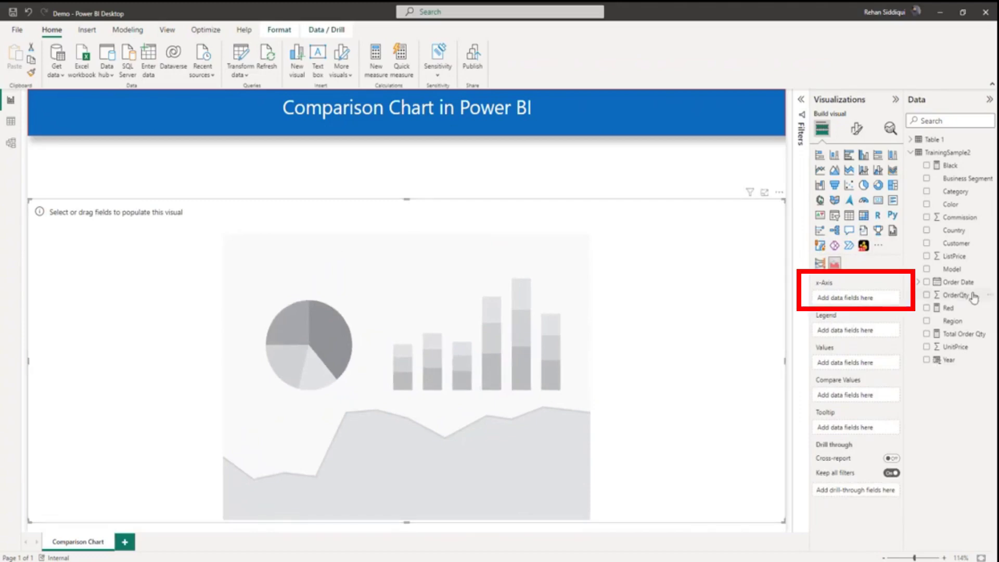
# Map Order Date to x-Axis, Region to Legend and Total Order Qty to Values
pyautogui.moveTo(960, 282); pyautogui.dragTo(867, 304)
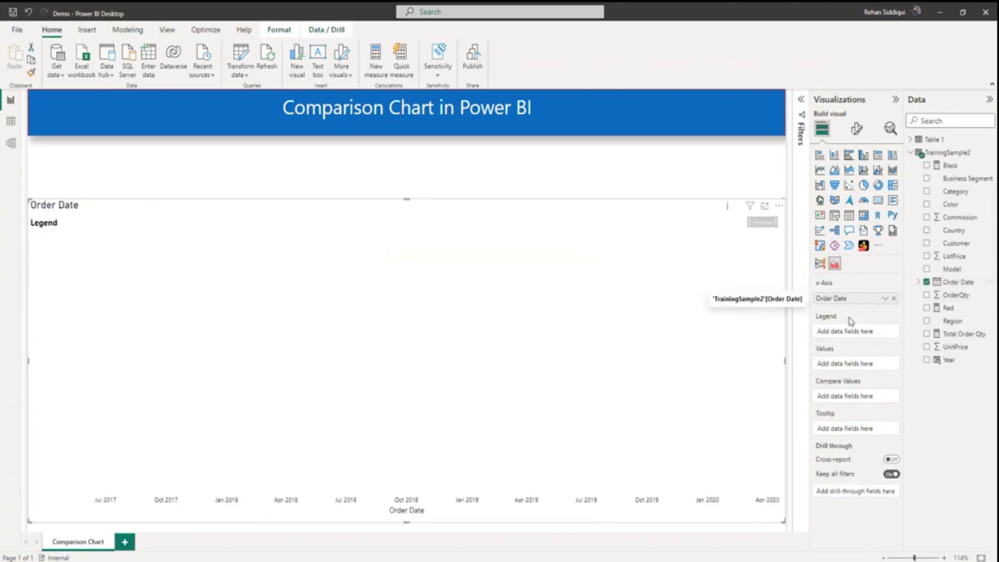
pyautogui.moveTo(957, 321); pyautogui.dragTo(861, 338)
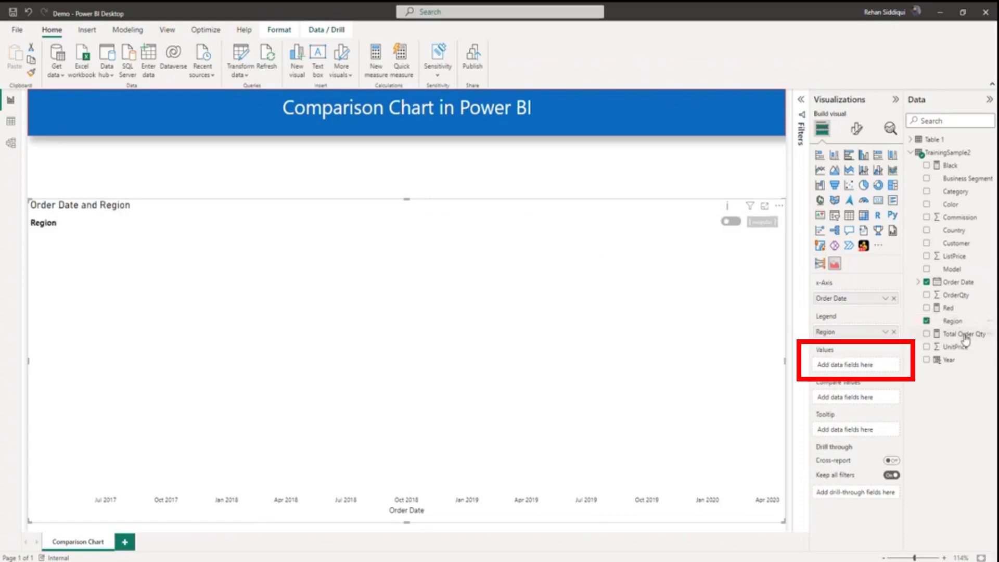
pyautogui.moveTo(964, 334); pyautogui.dragTo(866, 369)
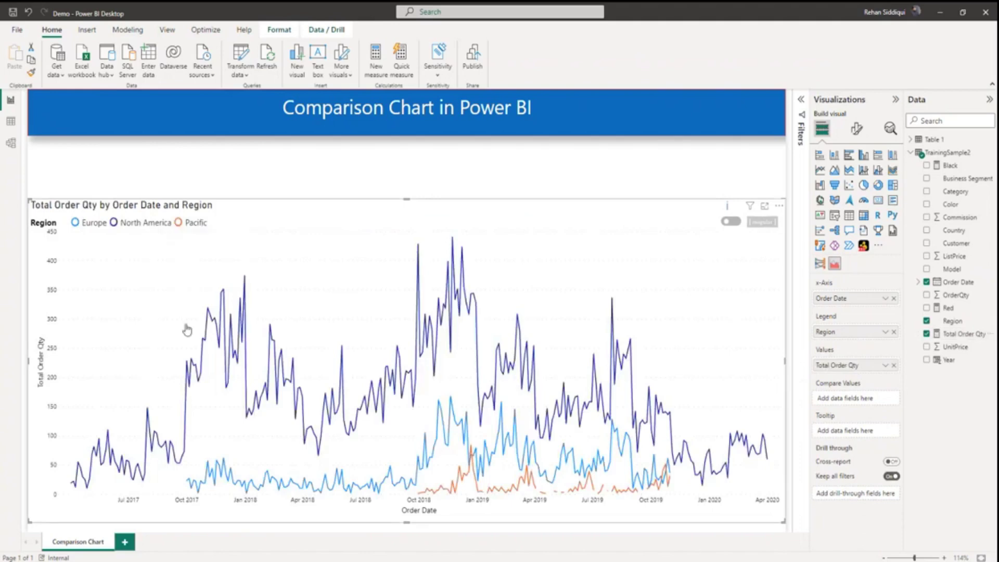
pyautogui.moveTo(203, 385)
pyautogui.click(733, 223)
pyautogui.moveTo(454, 248)
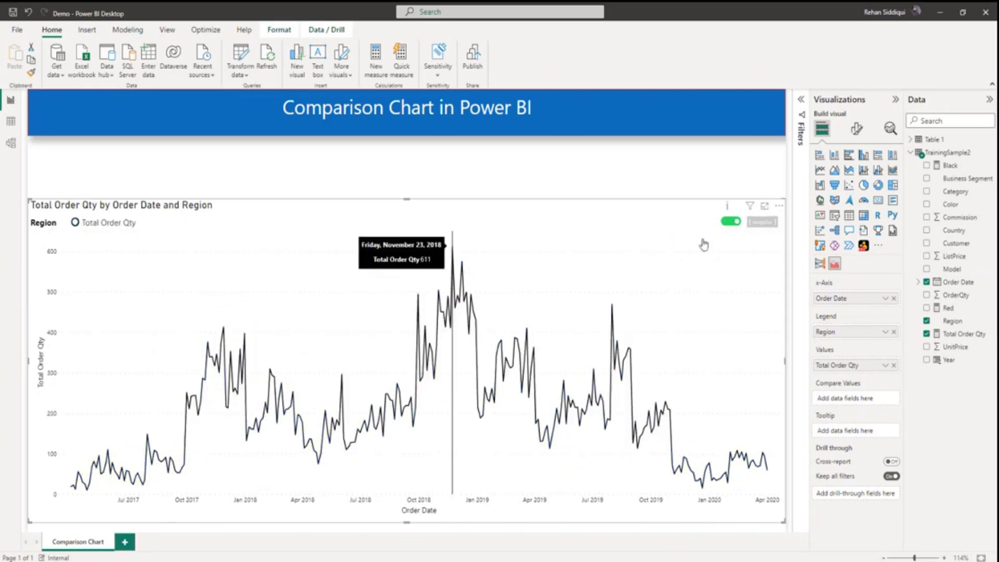
pyautogui.click(731, 221)
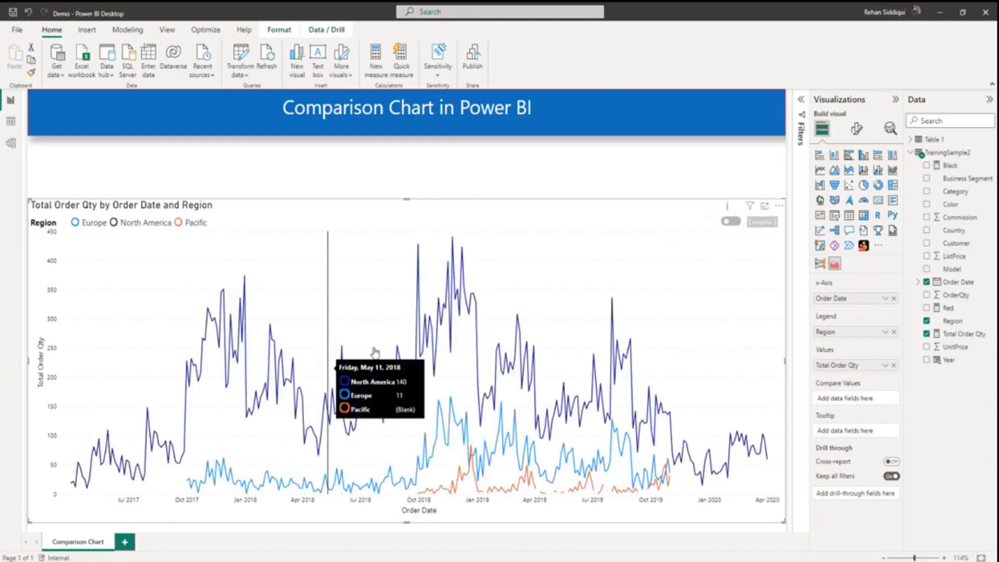
pyautogui.moveTo(464, 293)
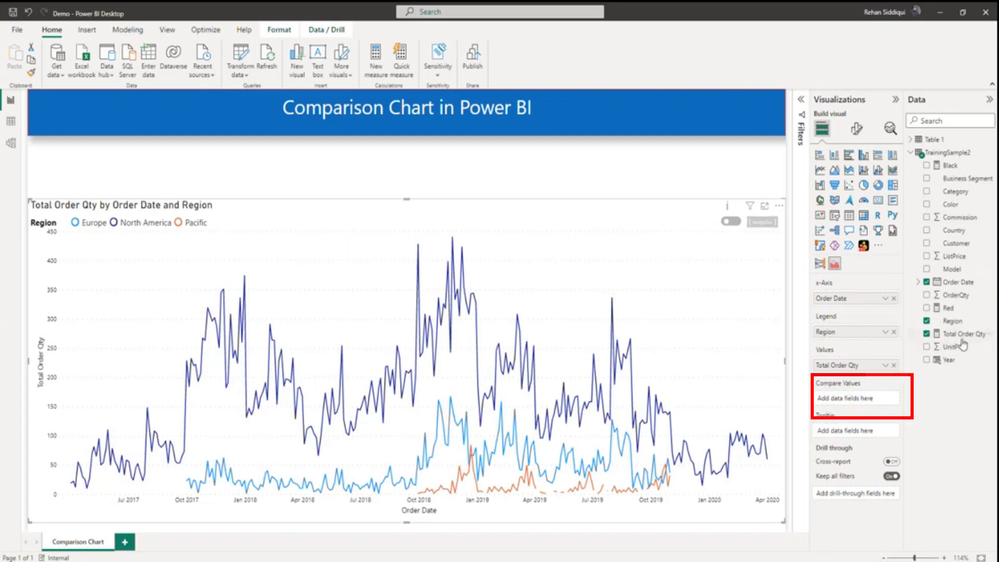
# Put Total Order Qty in Compare Values, previewing aggregation on then back off
pyautogui.moveTo(963, 341); pyautogui.dragTo(861, 404)
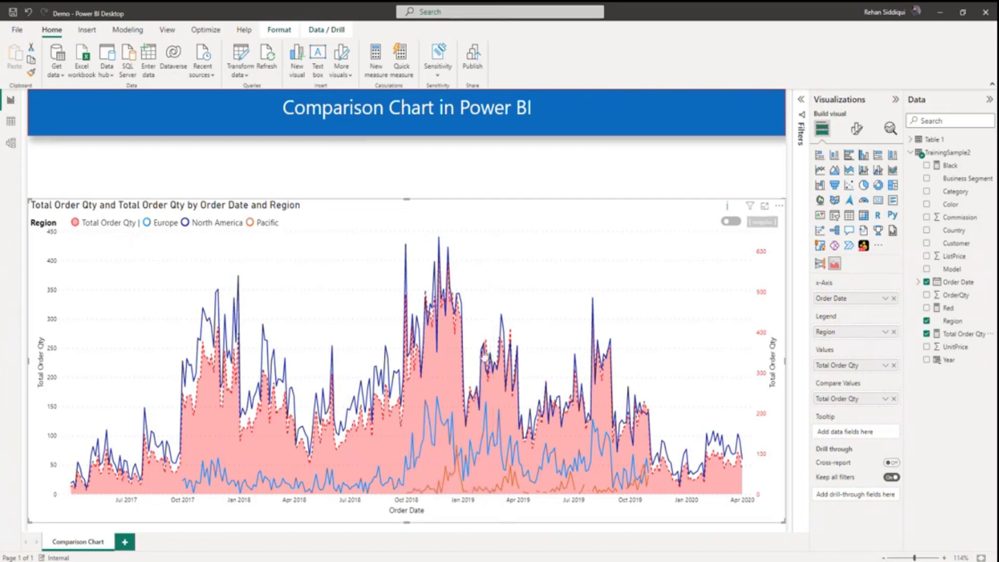
pyautogui.moveTo(485, 352)
pyautogui.click(734, 224)
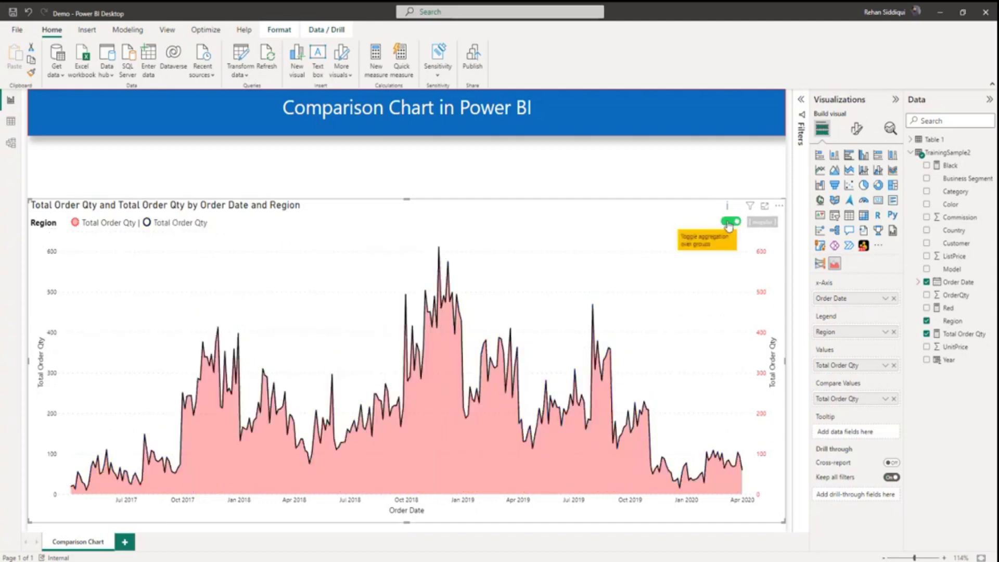
pyautogui.click(732, 224)
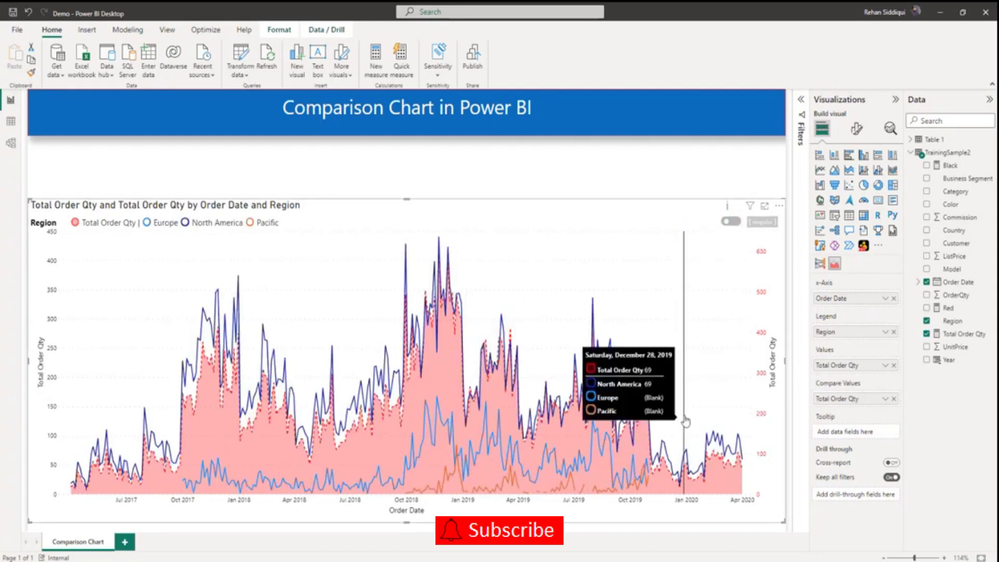
# Set the Right Y-Axis scale type to Logarithmic, then expand the Data colors settings
pyautogui.click(857, 131)
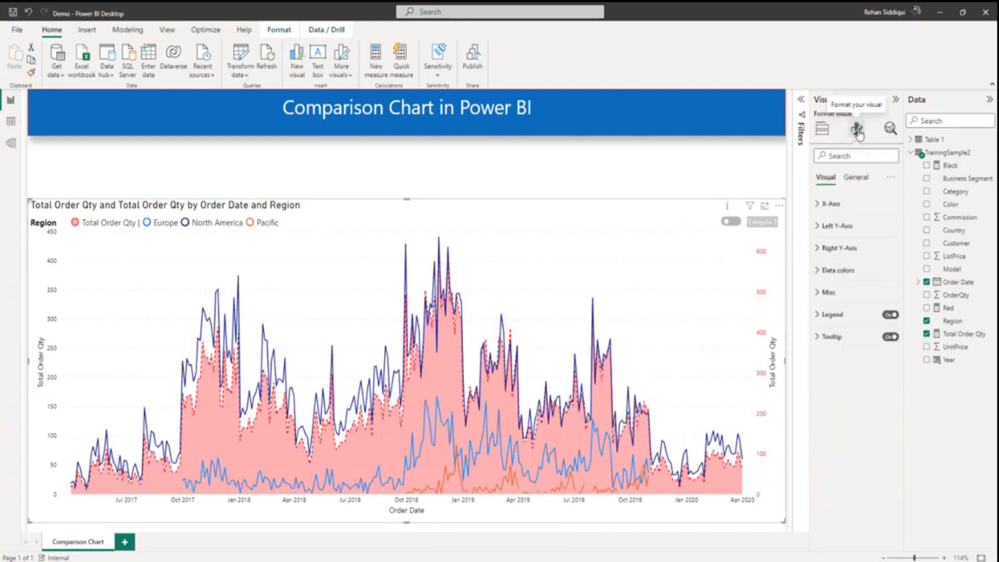
pyautogui.click(818, 249)
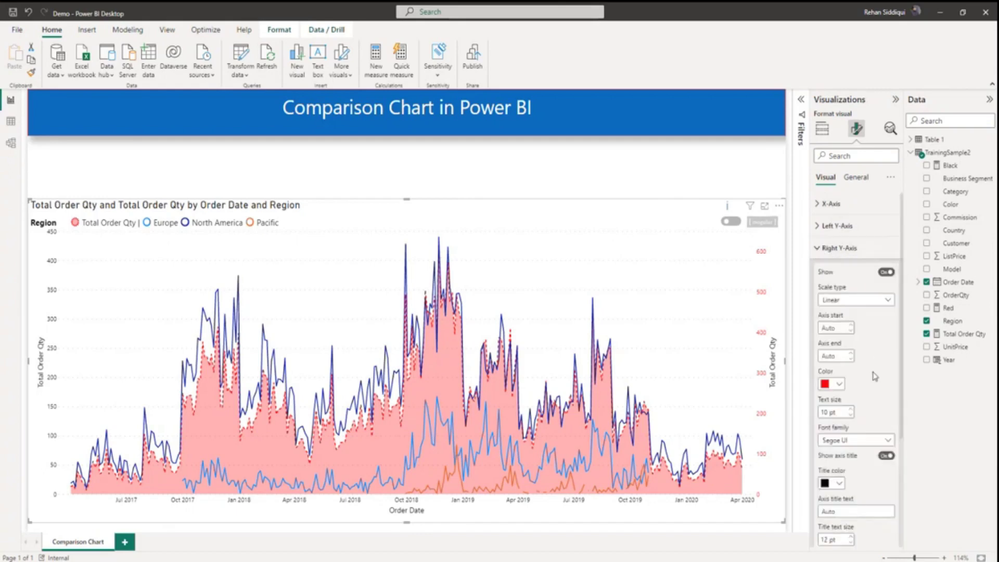
pyautogui.scroll(-3, 853, 350)
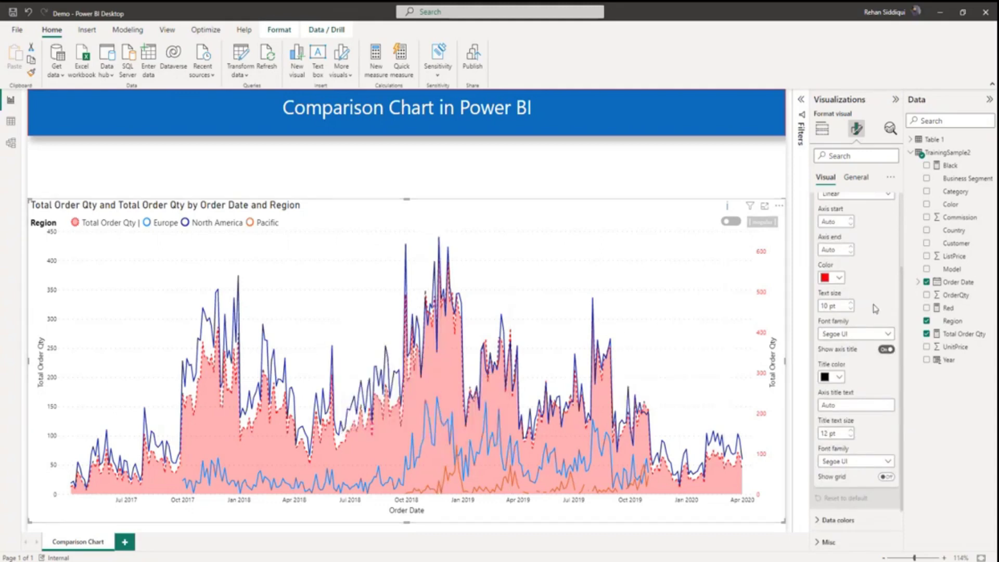
pyautogui.scroll(2, 878, 309)
pyautogui.click(892, 250)
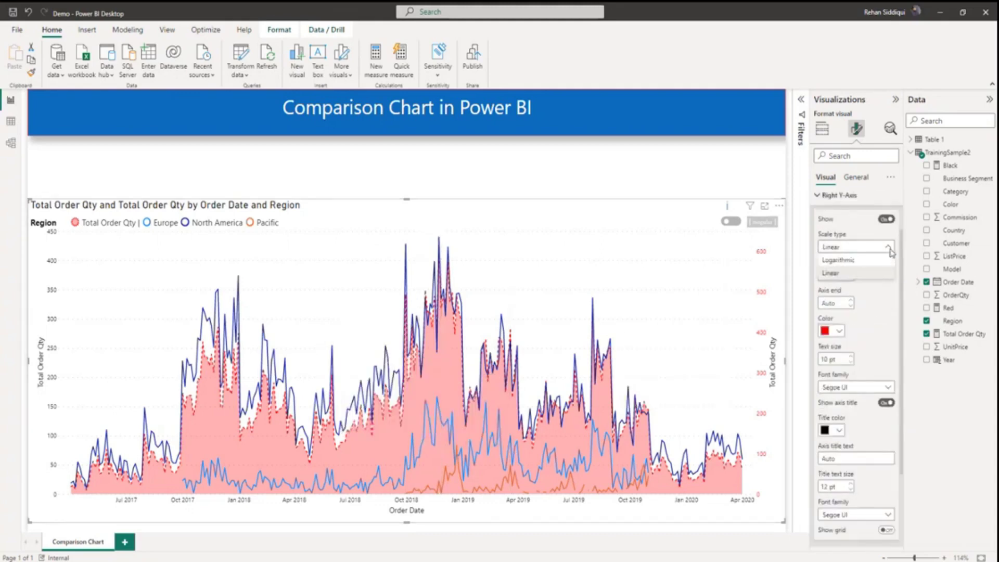
pyautogui.click(862, 262)
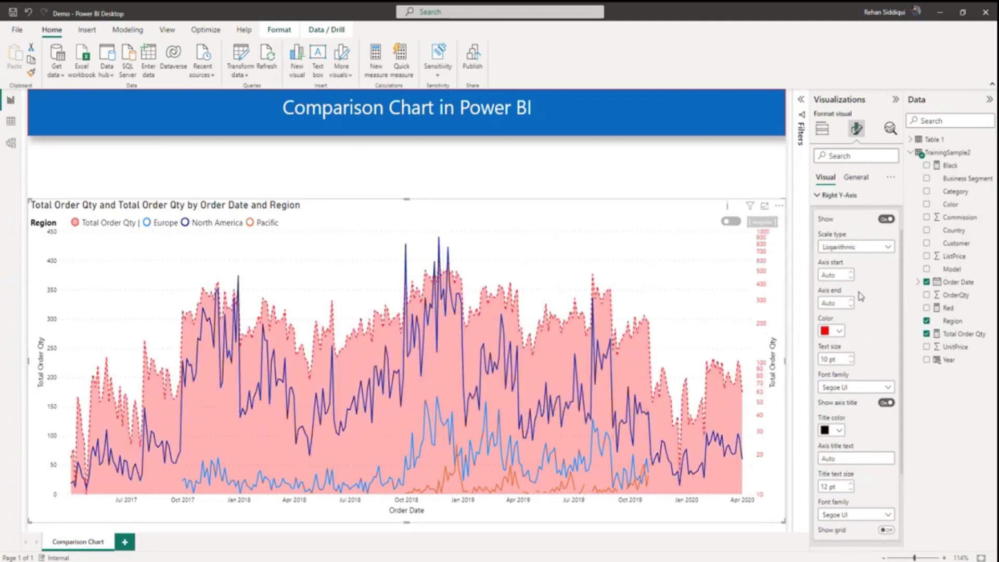
pyautogui.scroll(-2, 864, 307)
pyautogui.scroll(3, 863, 367)
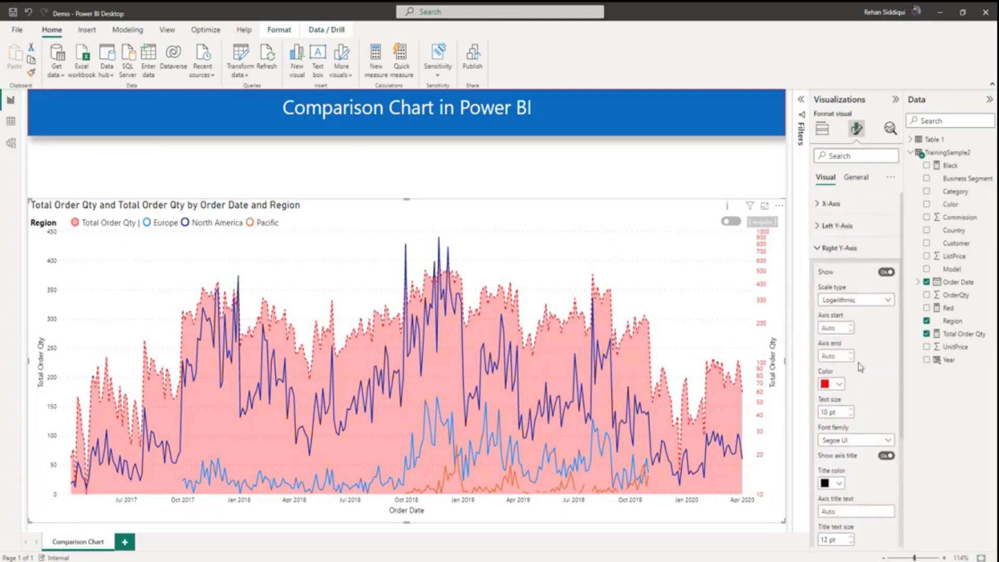
pyautogui.click(823, 255)
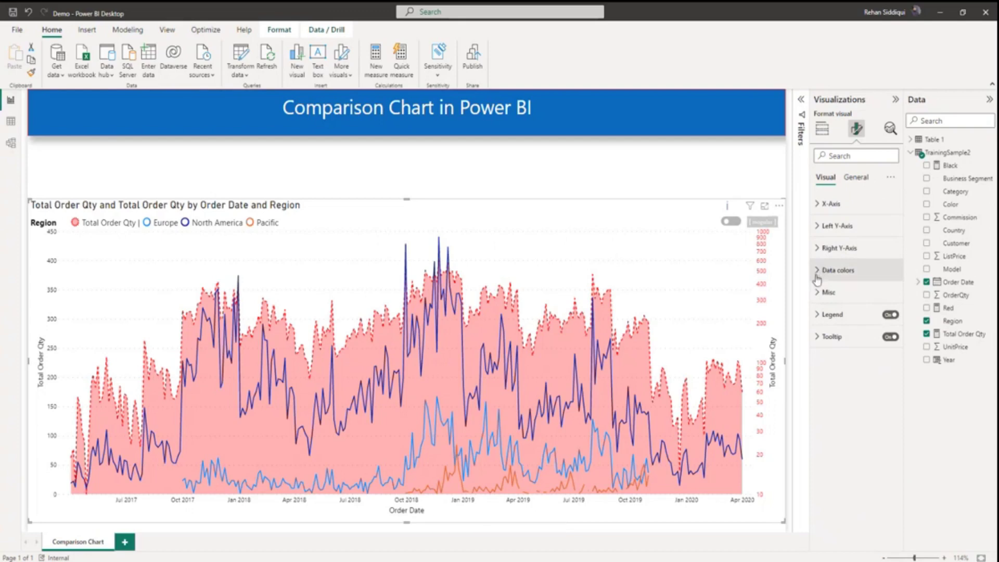
pyautogui.click(815, 272)
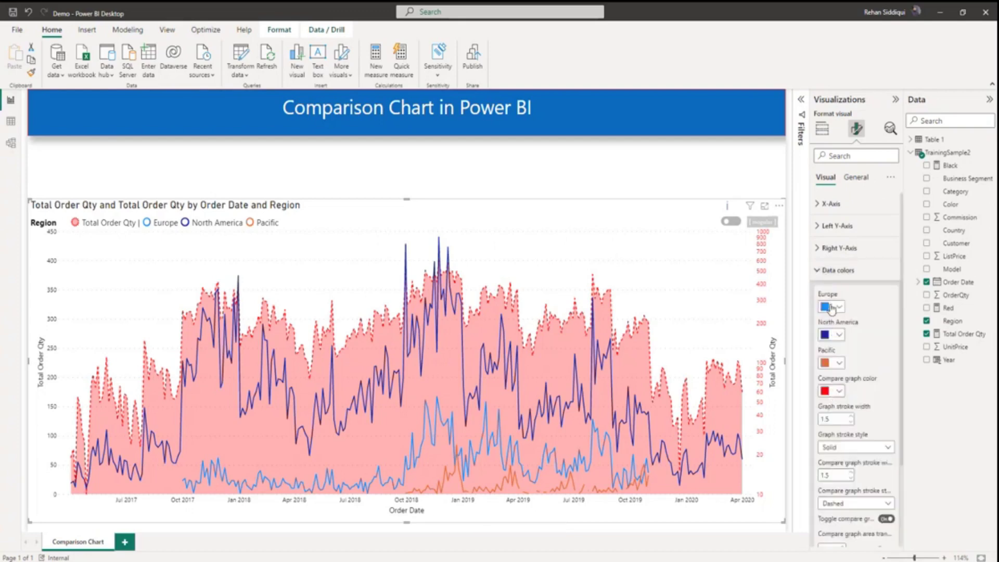